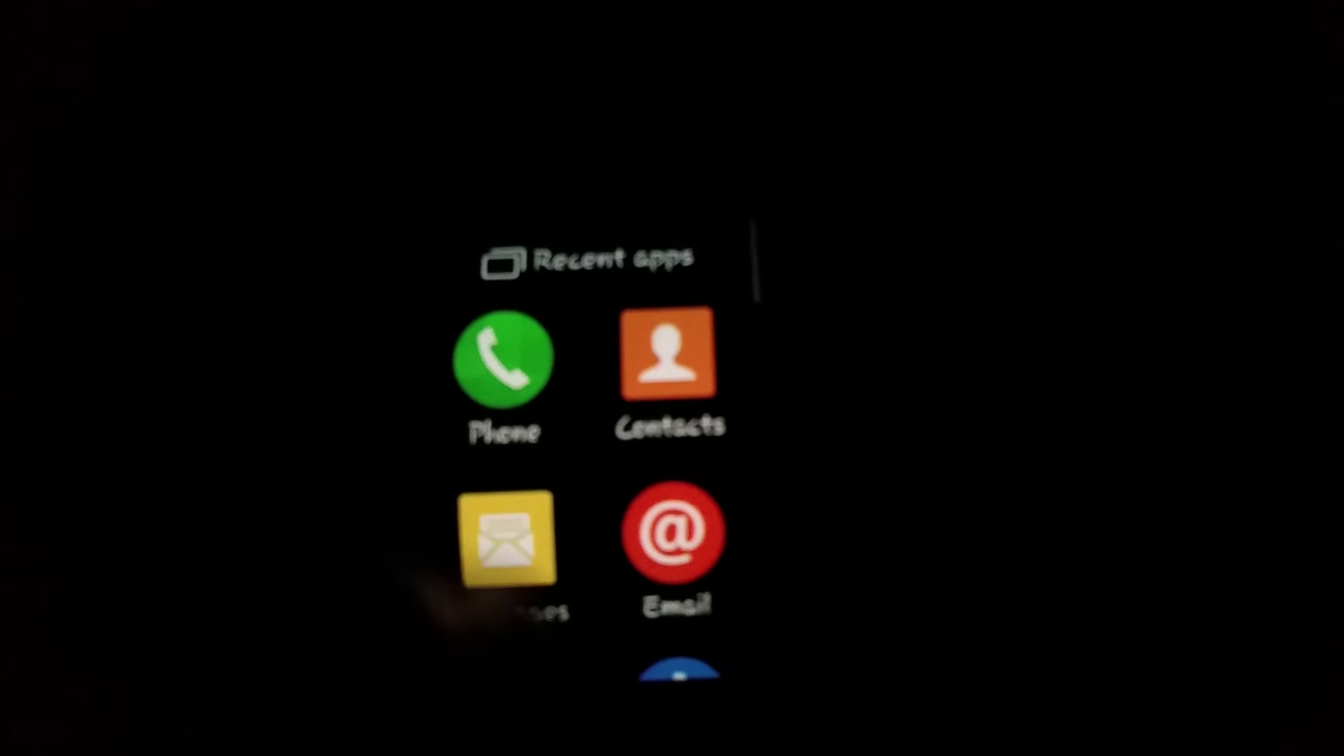
pyautogui.scroll(-10, 620, 473)
pyautogui.scroll(3, 620, 473)
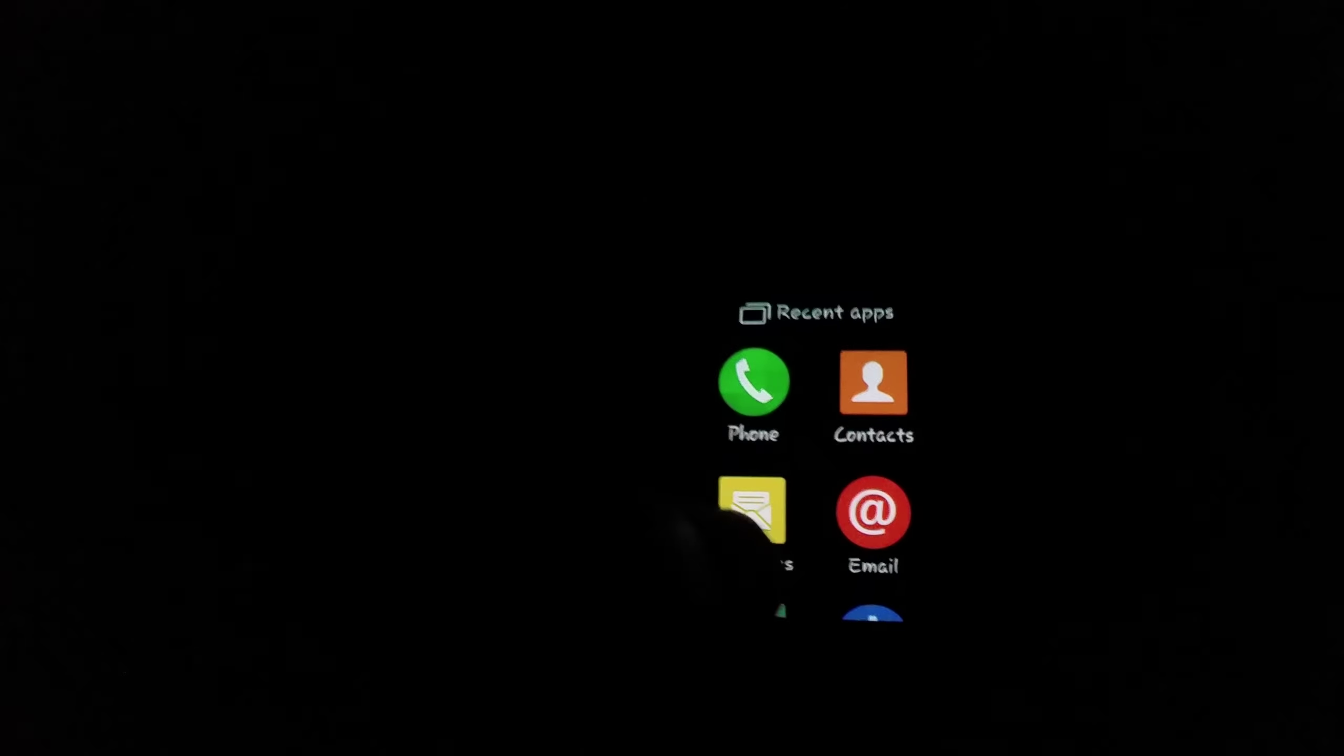
pyautogui.scroll(-3, 798, 410)
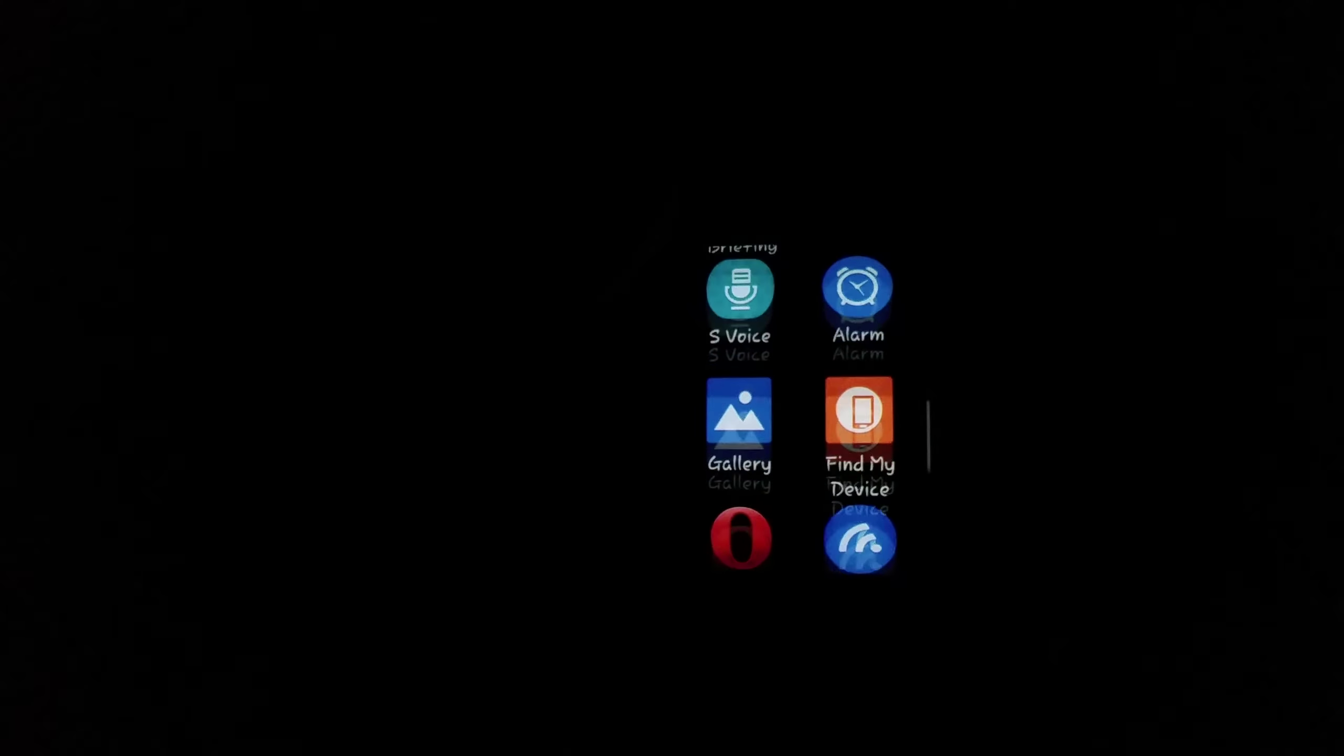
pyautogui.scroll(-5, 799, 410)
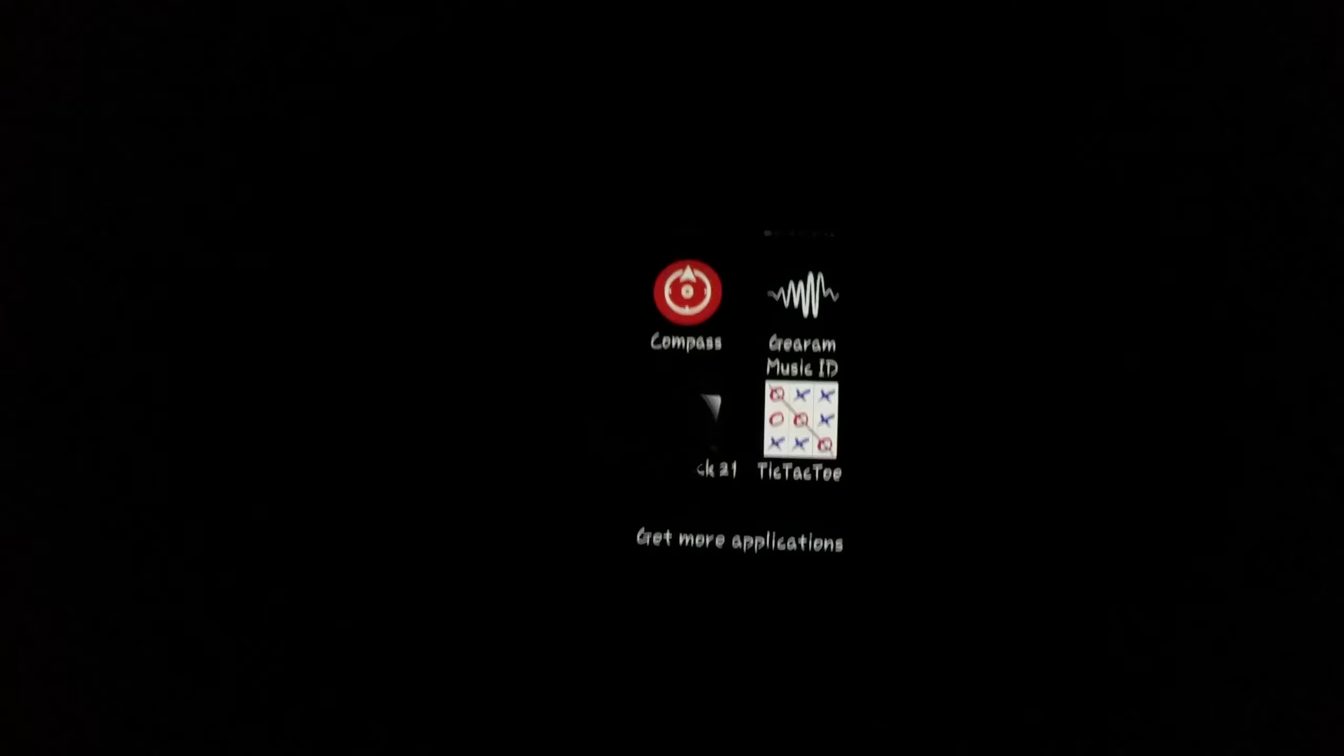
pyautogui.scroll(5, 746, 410)
pyautogui.scroll(3, 745, 409)
pyautogui.scroll(3, 746, 410)
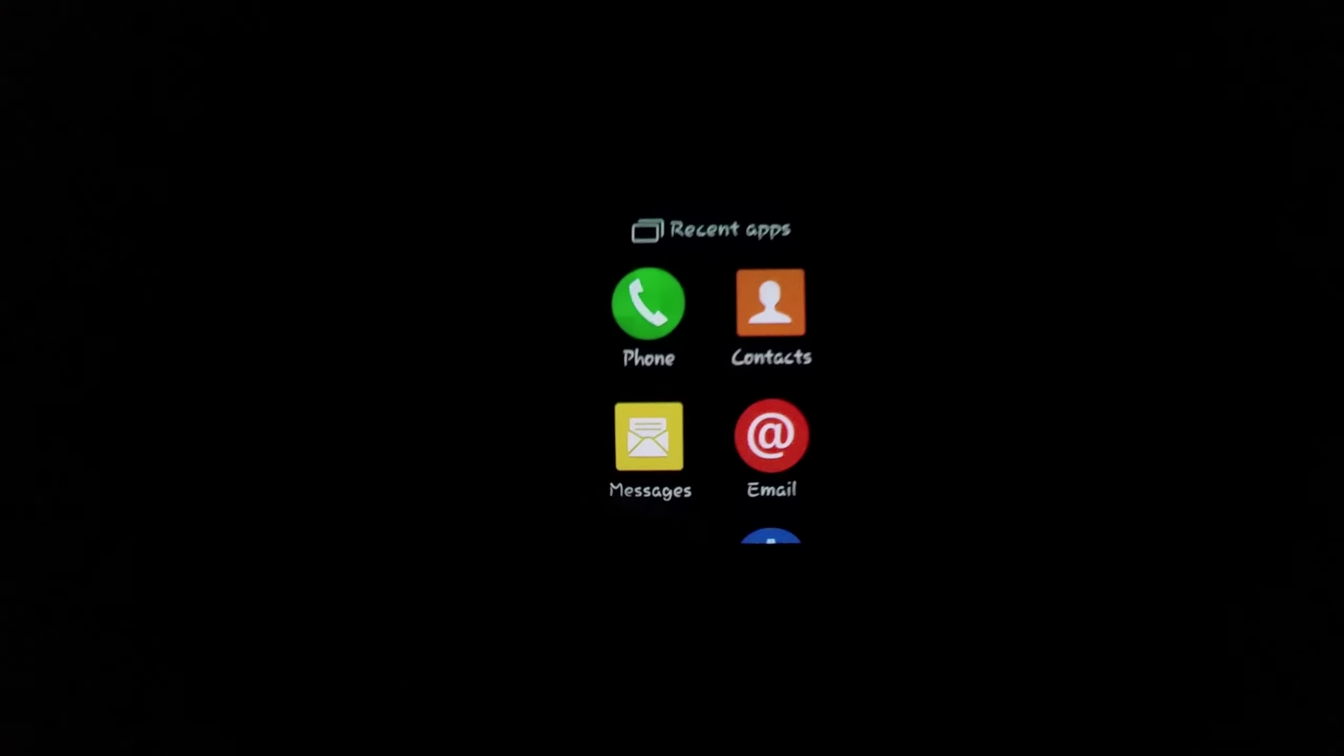
pyautogui.scroll(-5, 693, 378)
pyautogui.scroll(-3, 693, 378)
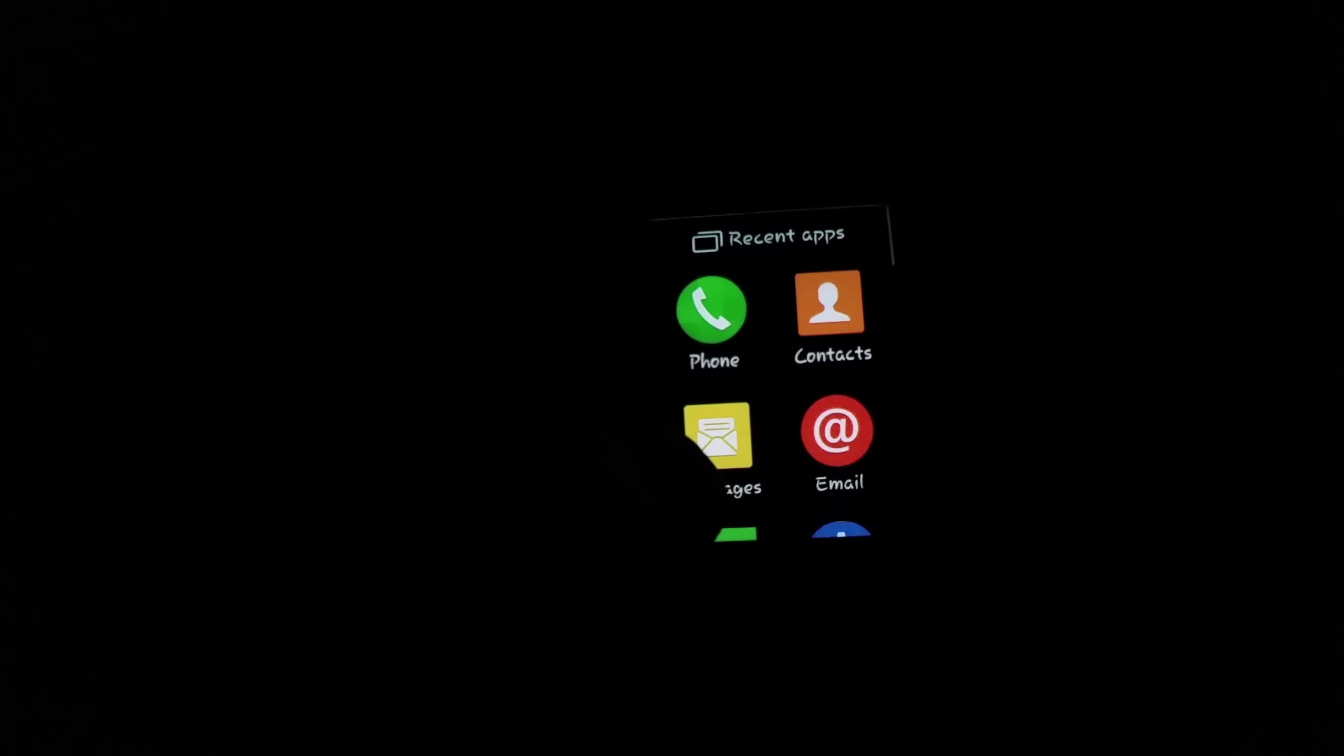
pyautogui.scroll(-3, 735, 357)
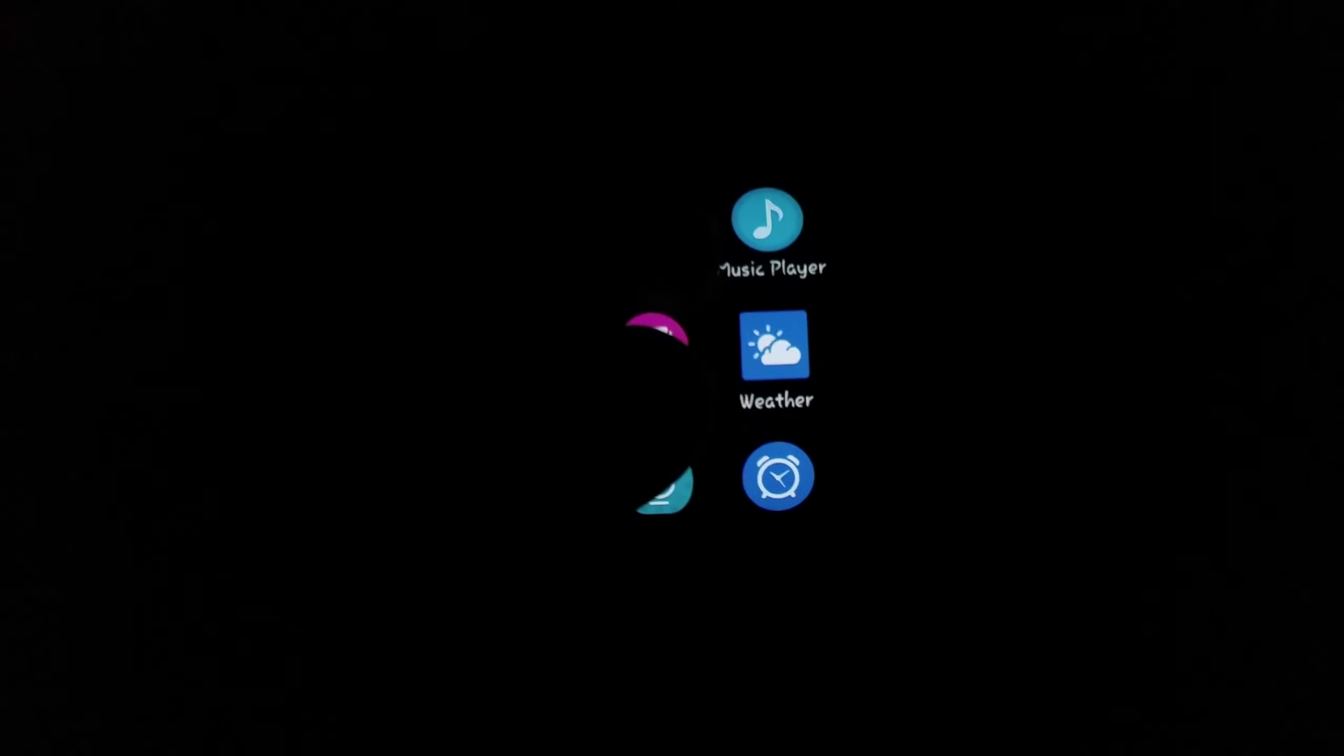